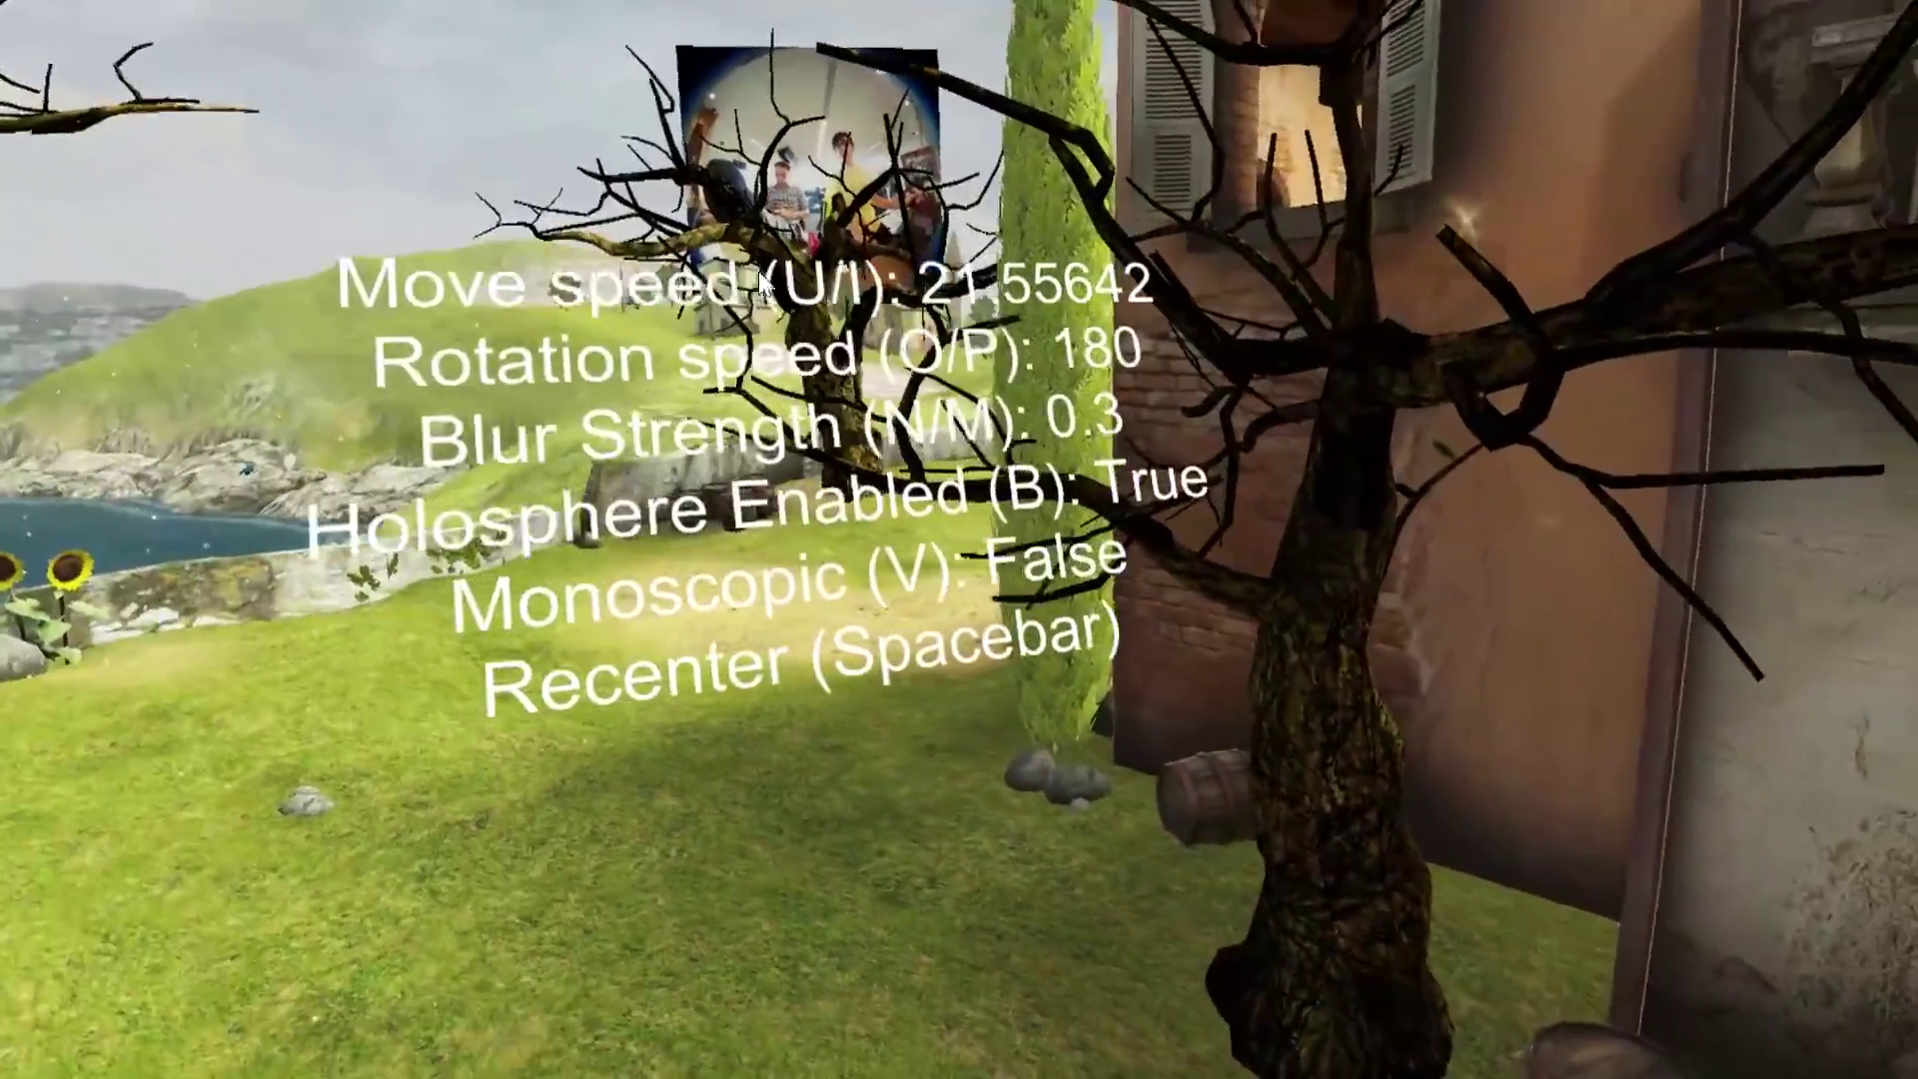
Raise Blur Strength from 0.3 toward 0.8 with the M key, reaching about 0.56.
key(m)
key(m)
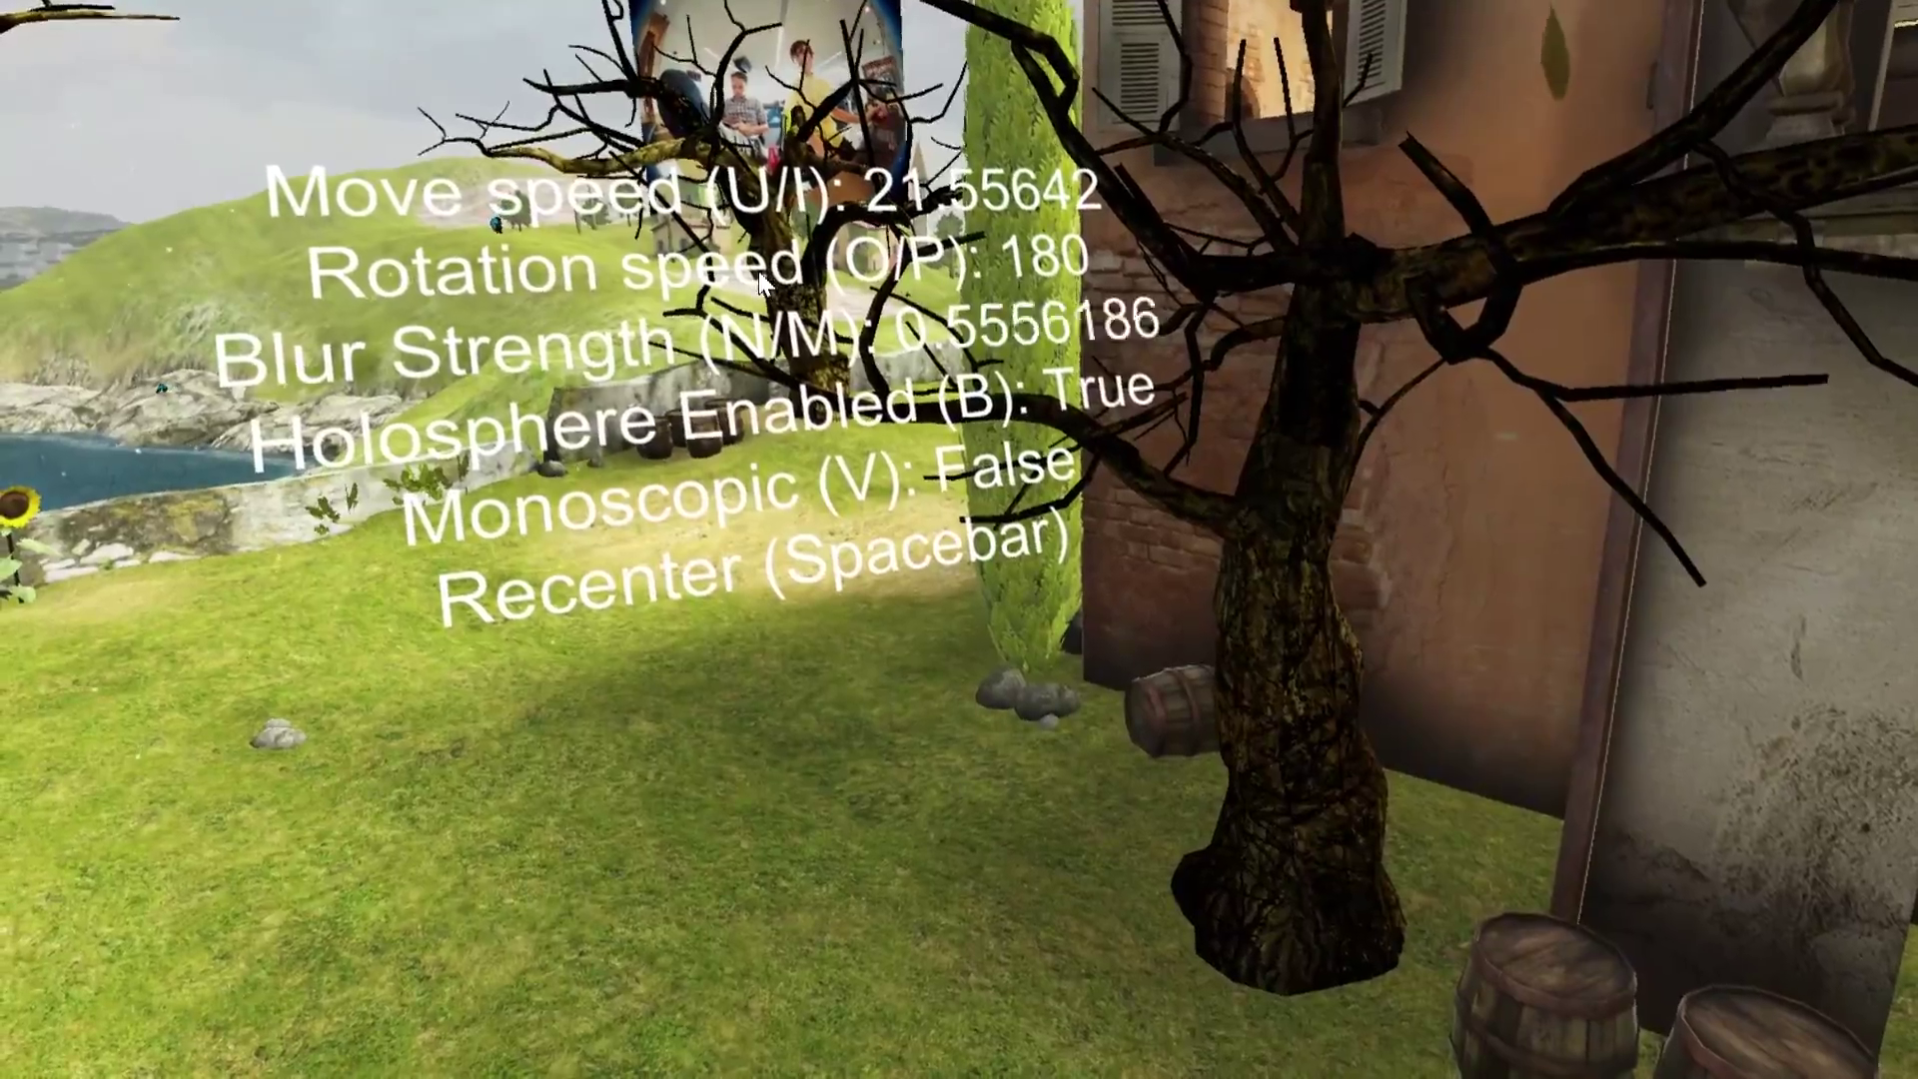
key(m)
key(m)
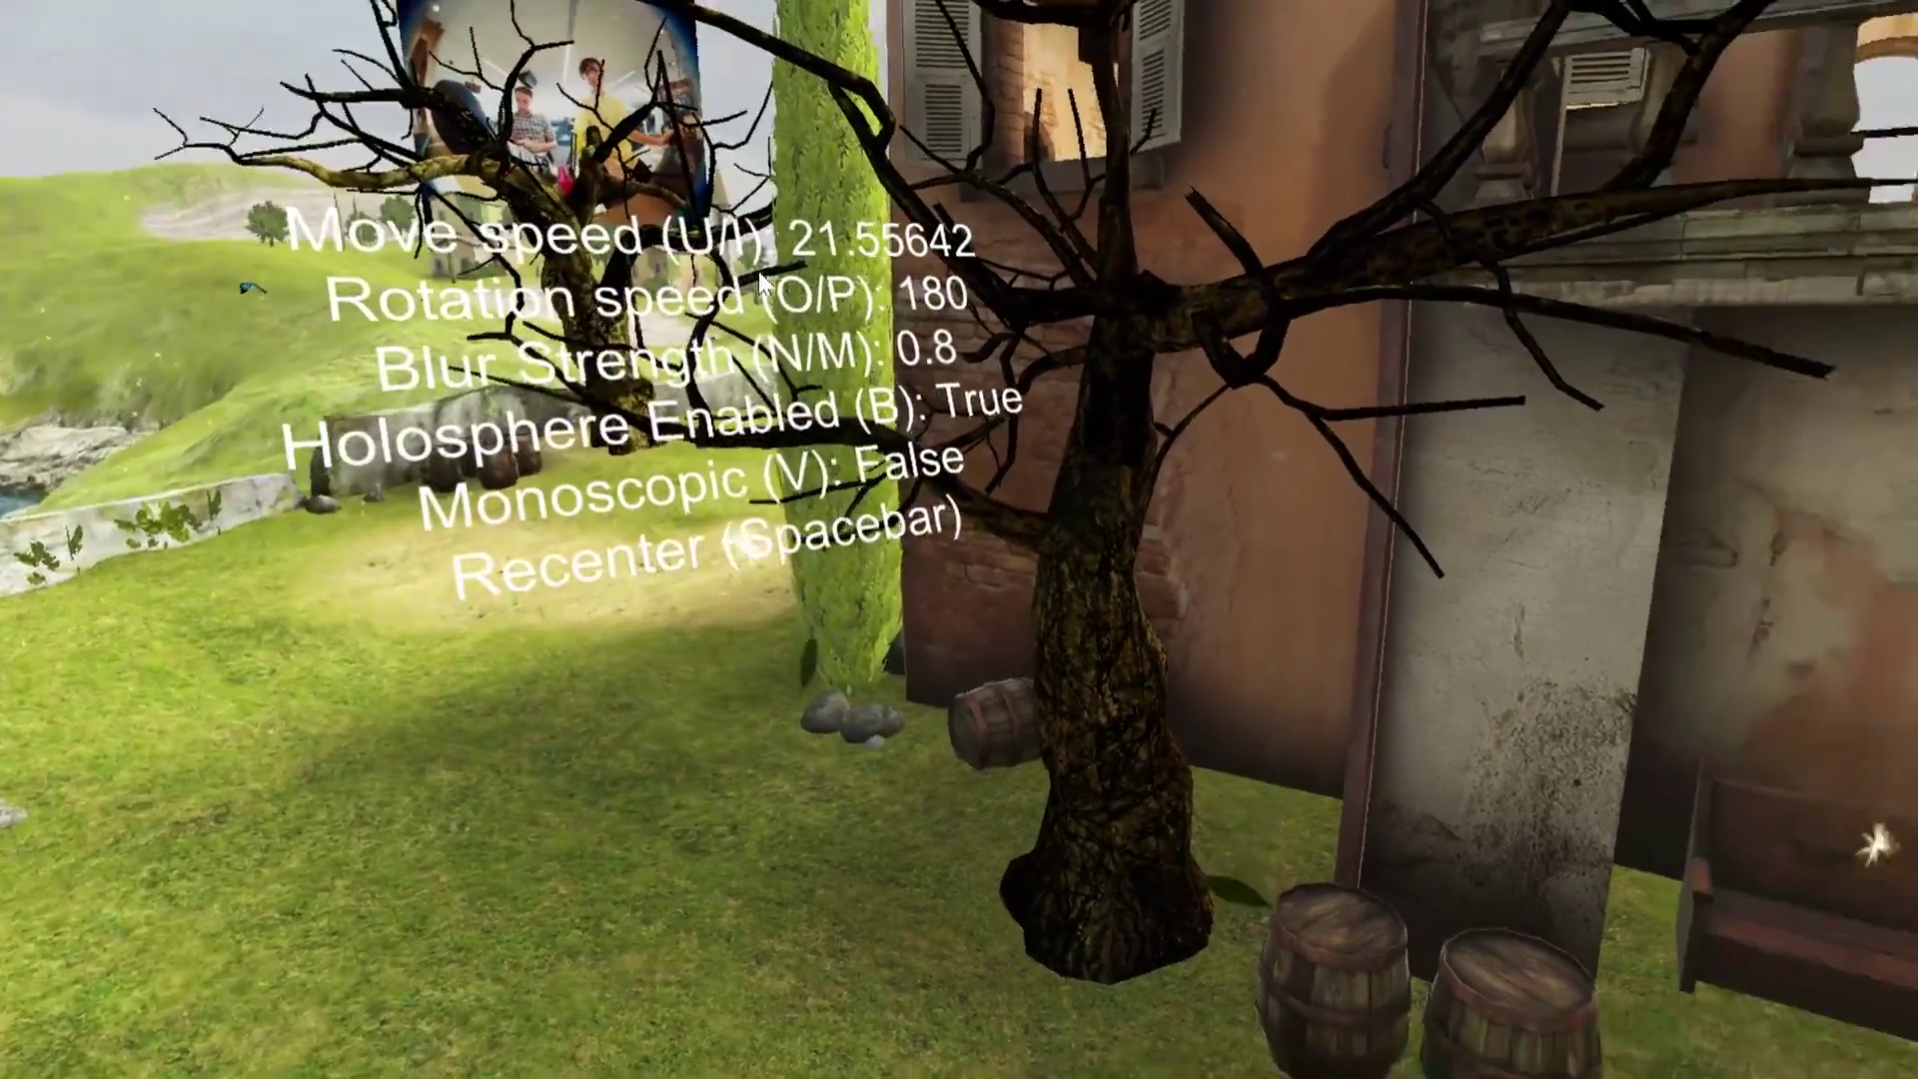